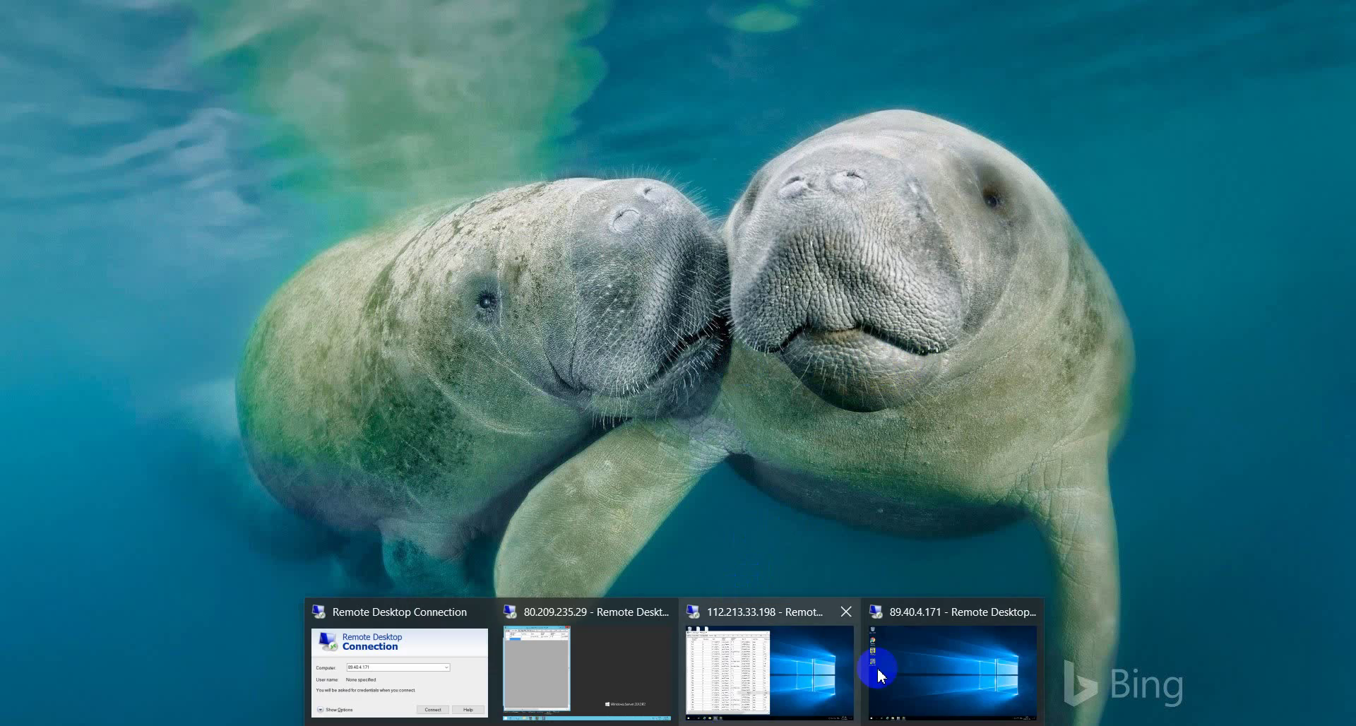
Step: Open the 89.40.4.171 remote session, where WOMbot shows its balance as 67,37
click(784, 612)
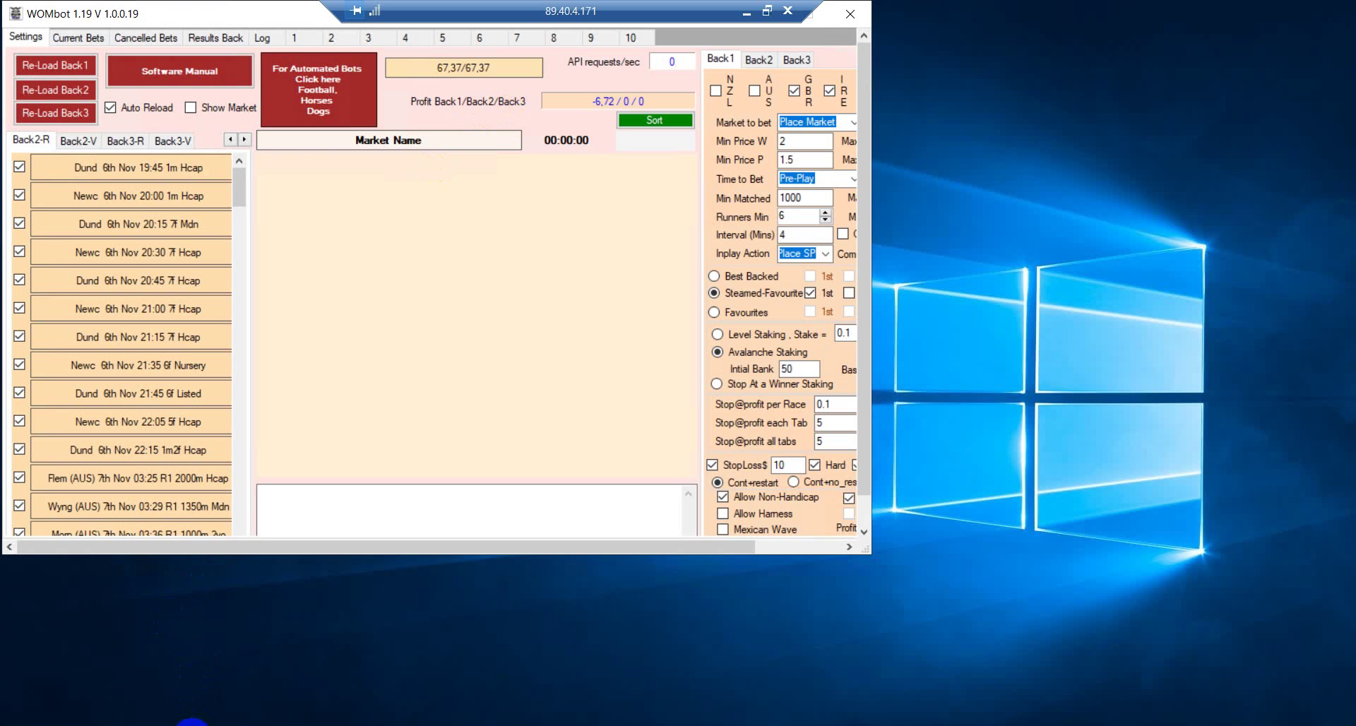
Step: Open File Explorer on the VPS, then open the Control Panel from the Start menu
click(196, 725)
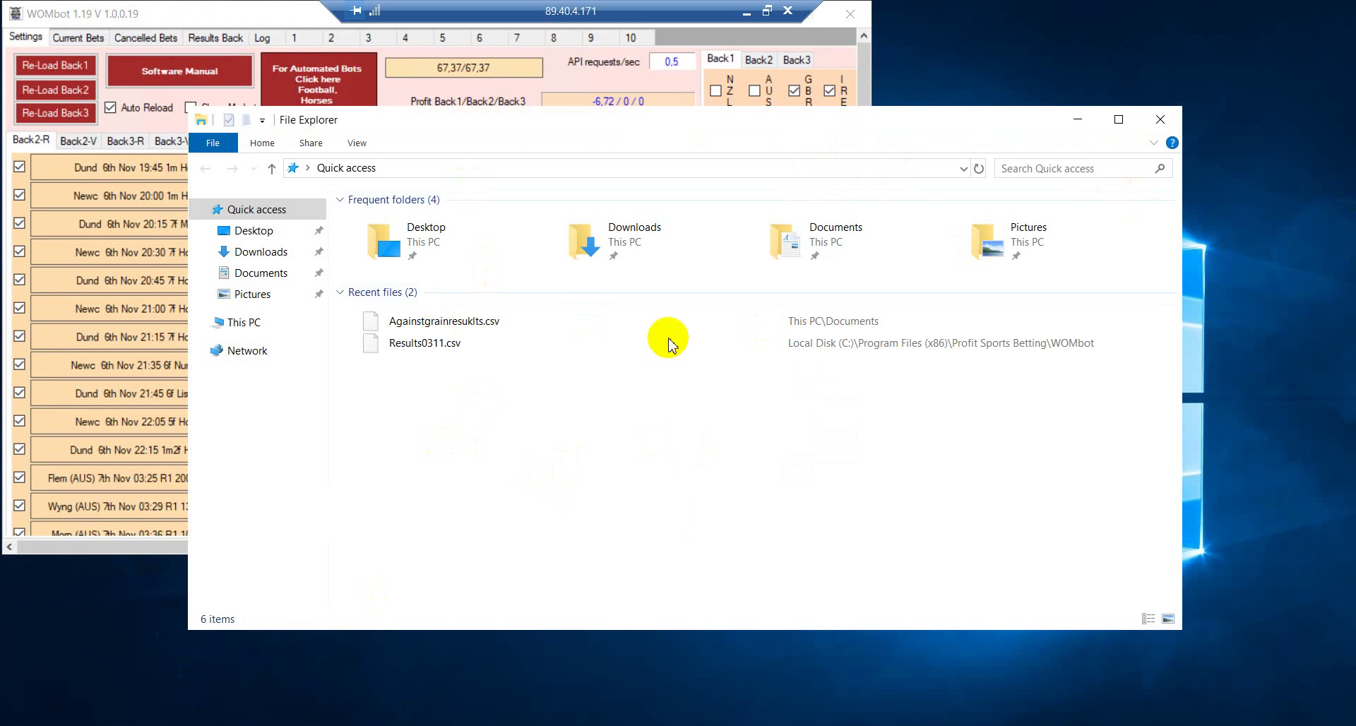
click(668, 342)
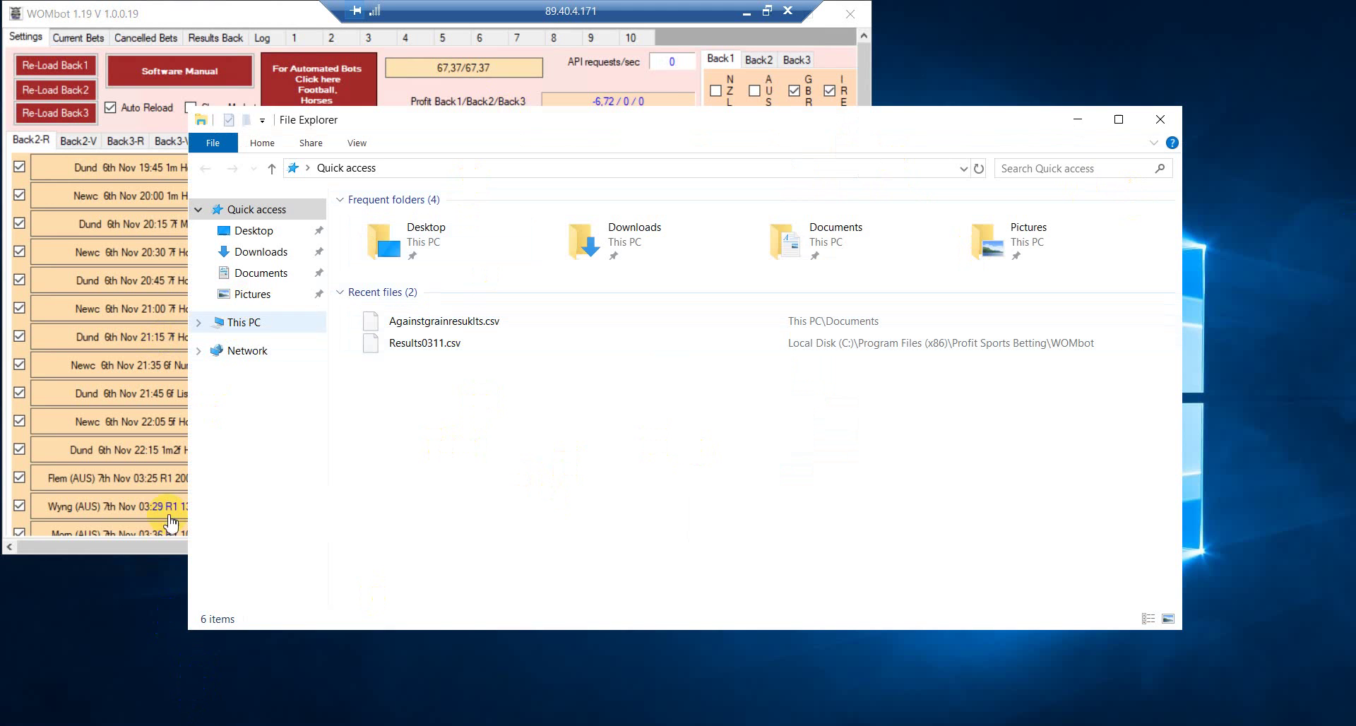
click(13, 720)
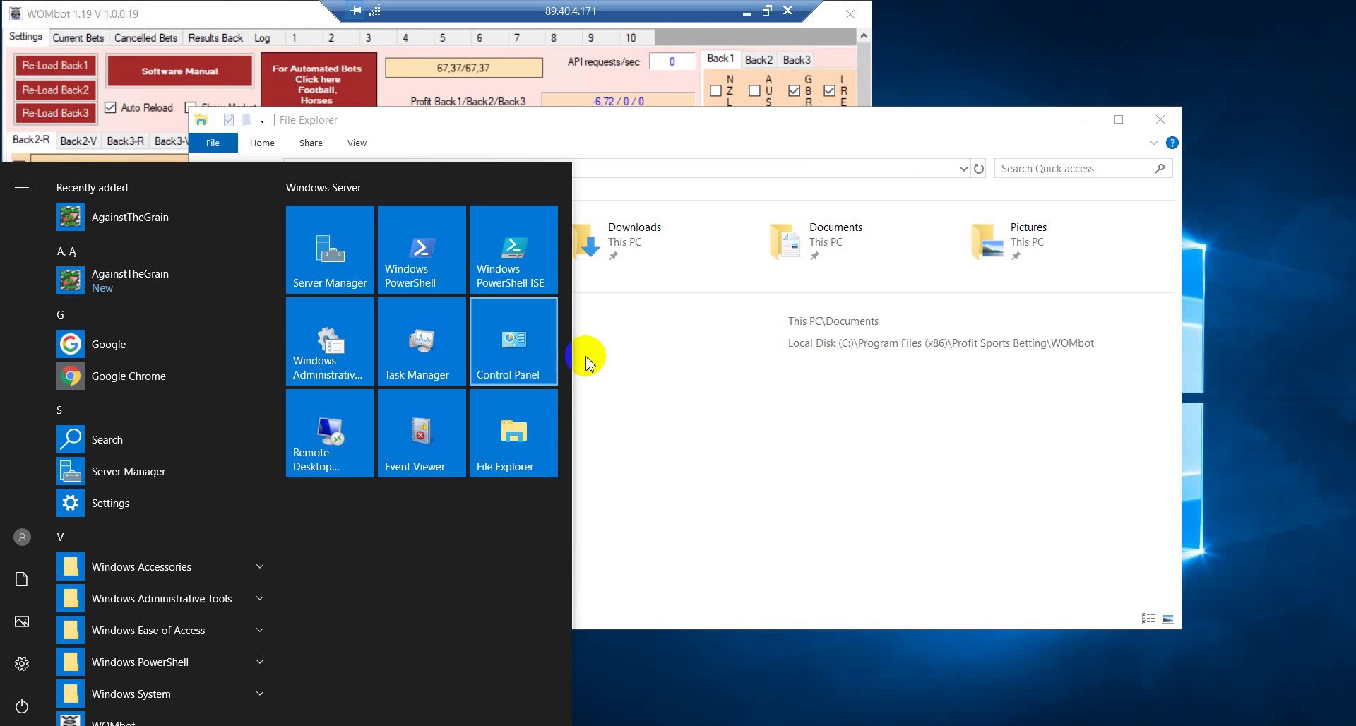
click(542, 366)
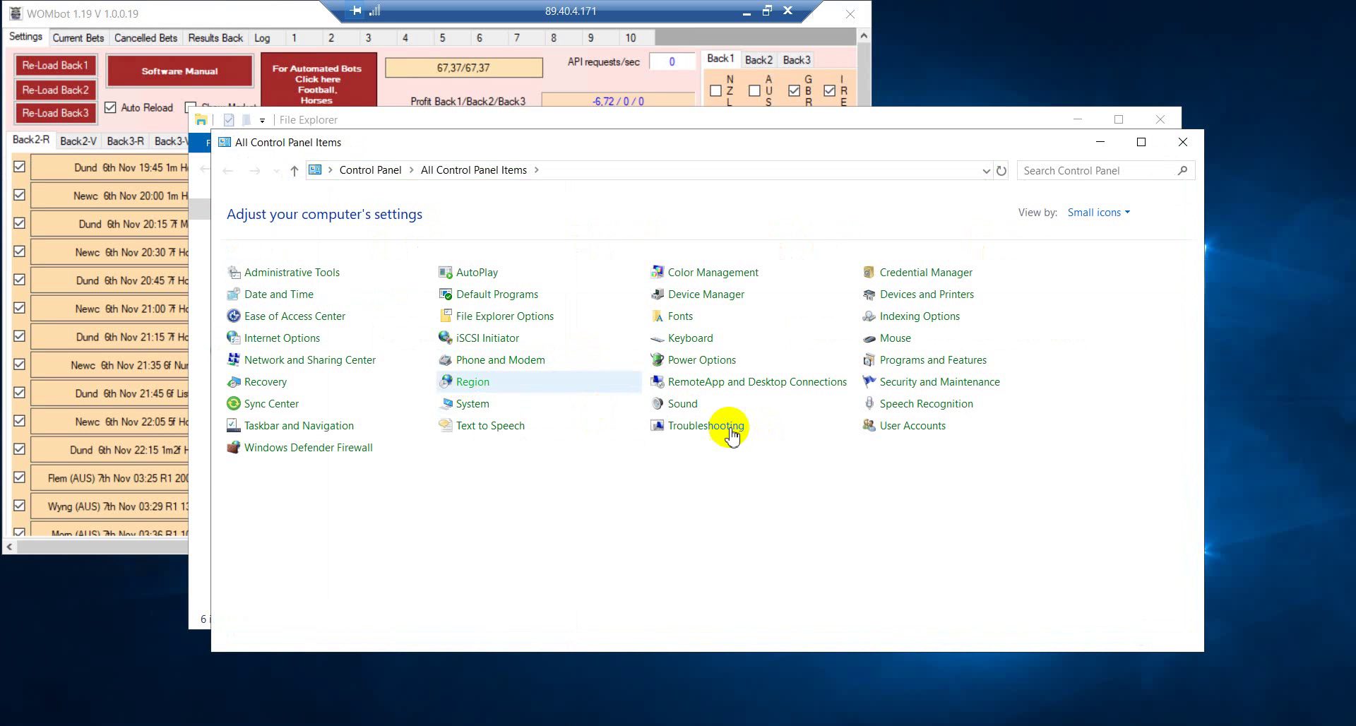
Step: Open the Region settings and expand the list of regional formats
click(538, 390)
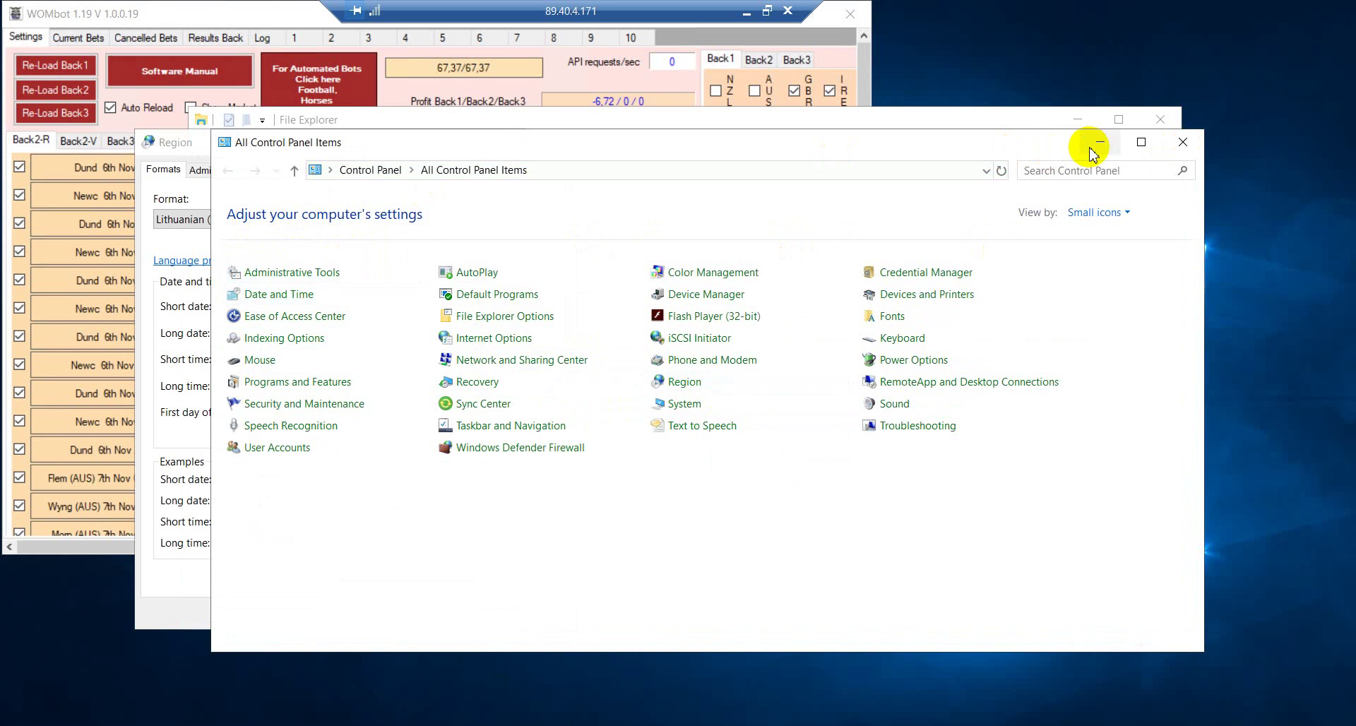
click(1182, 143)
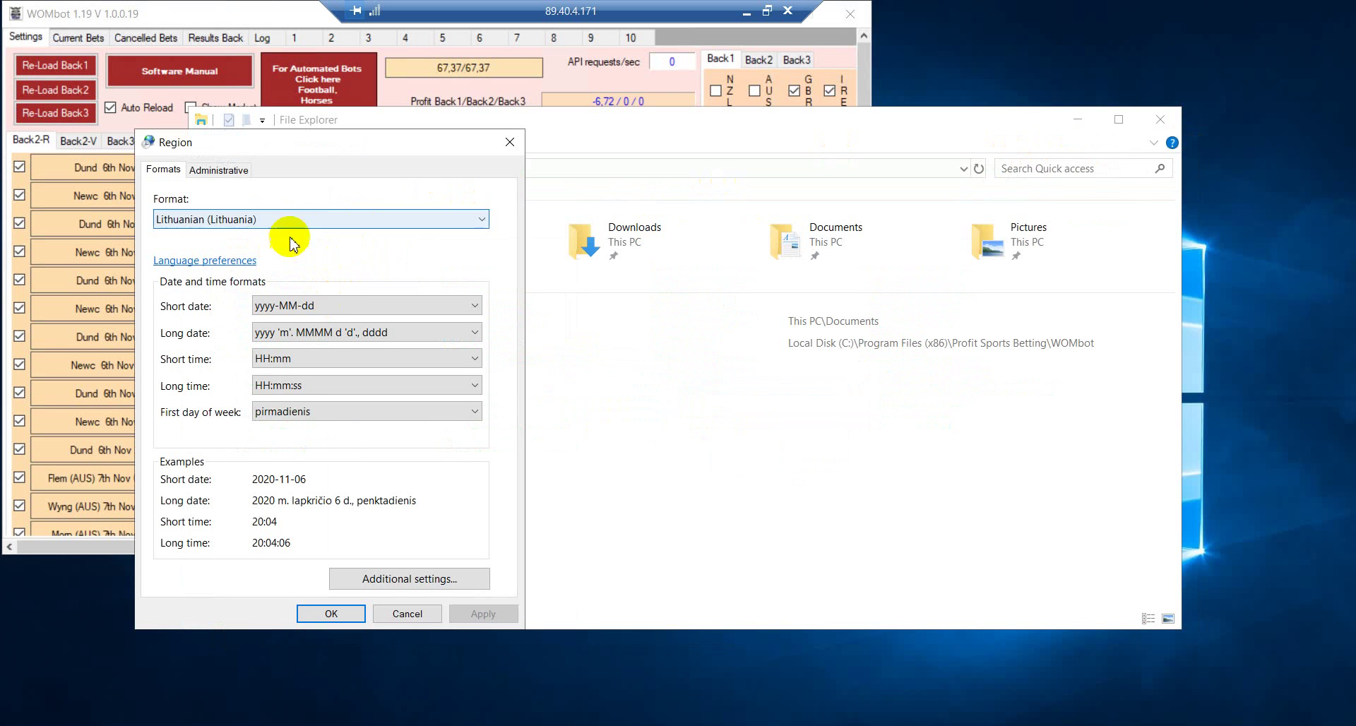
click(302, 220)
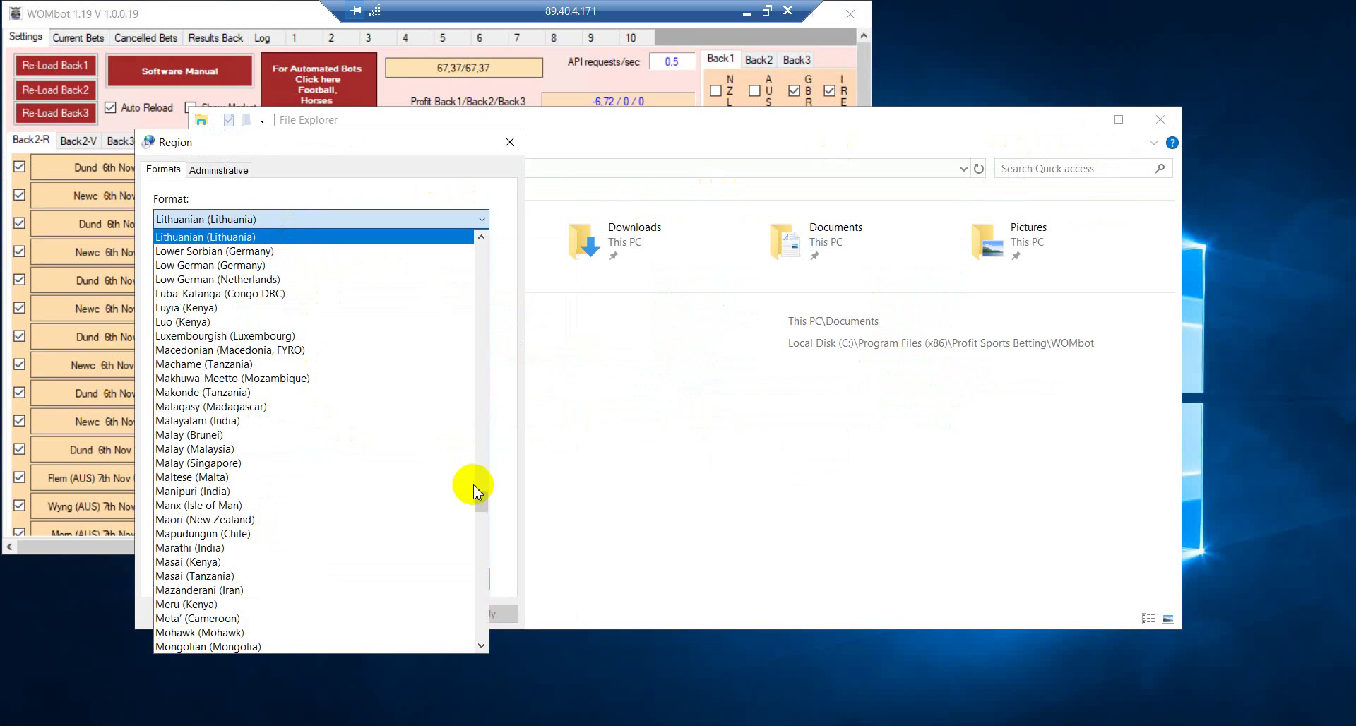
Step: Scroll the format list and choose English (United Kingdom) instead of Lithuanian
mouse_move(482, 480)
mouse_down()
mouse_move(484, 342)
mouse_move(479, 372)
mouse_up()
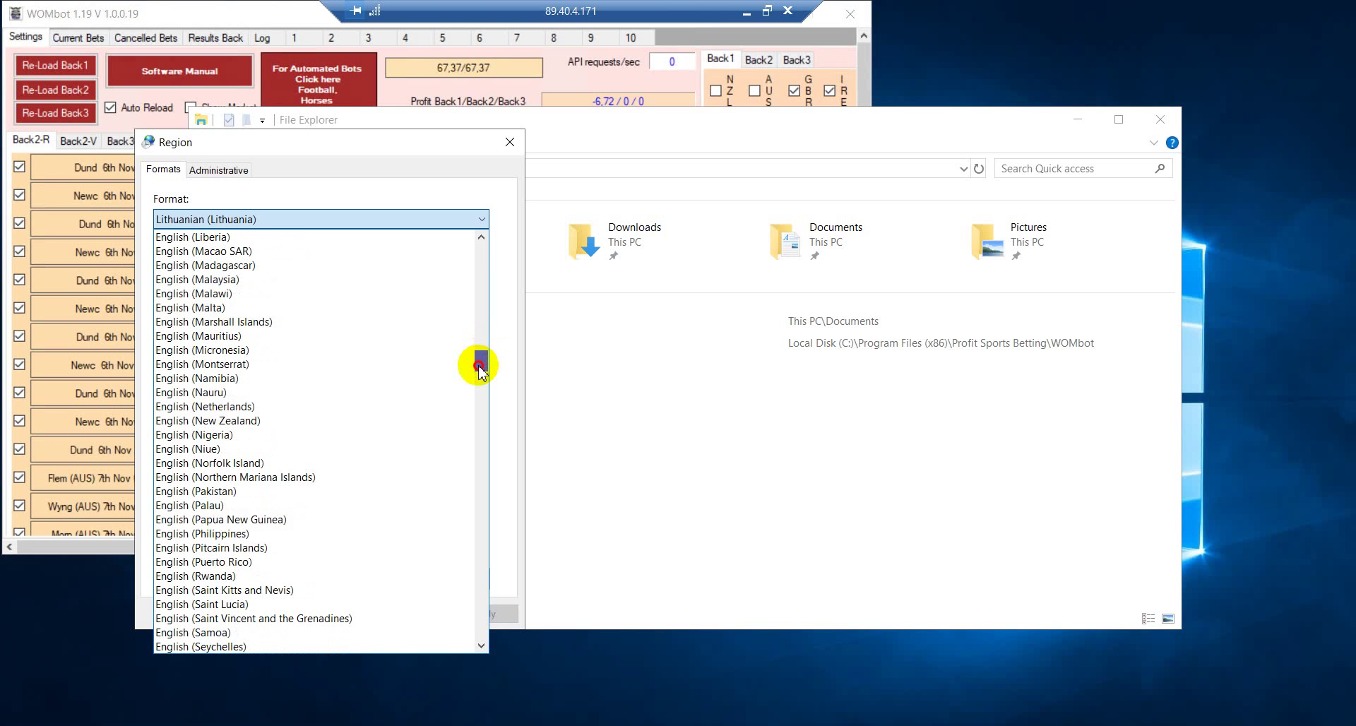
drag(478, 369, 475, 332)
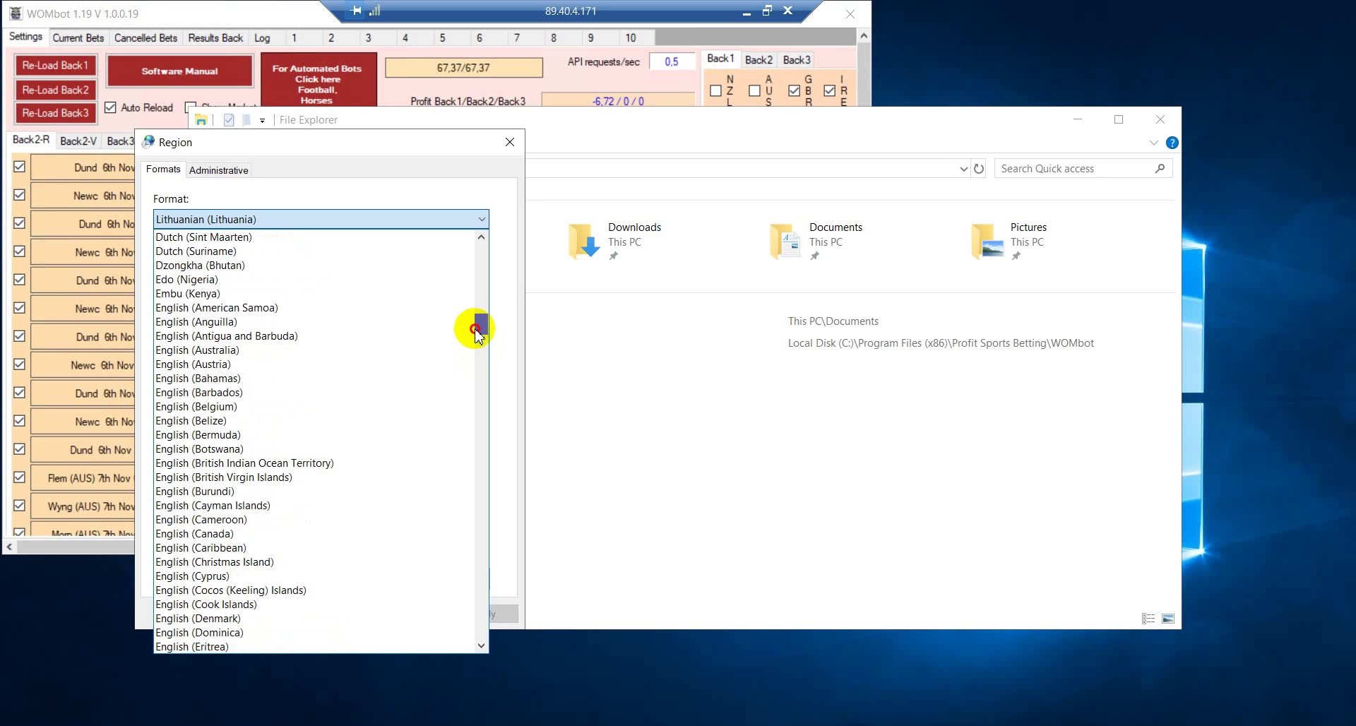
mouse_move(475, 333)
mouse_down()
mouse_move(472, 319)
mouse_move(471, 646)
mouse_up()
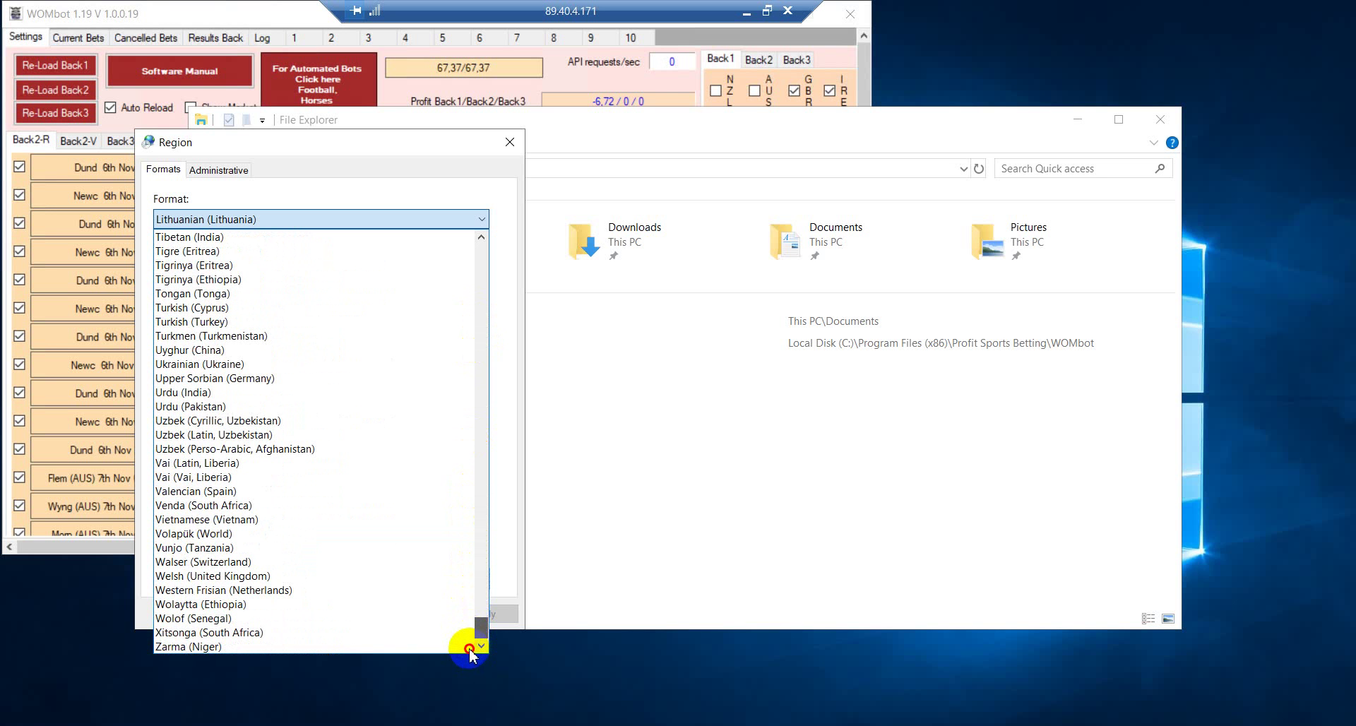
scroll(346, 505, up, 1)
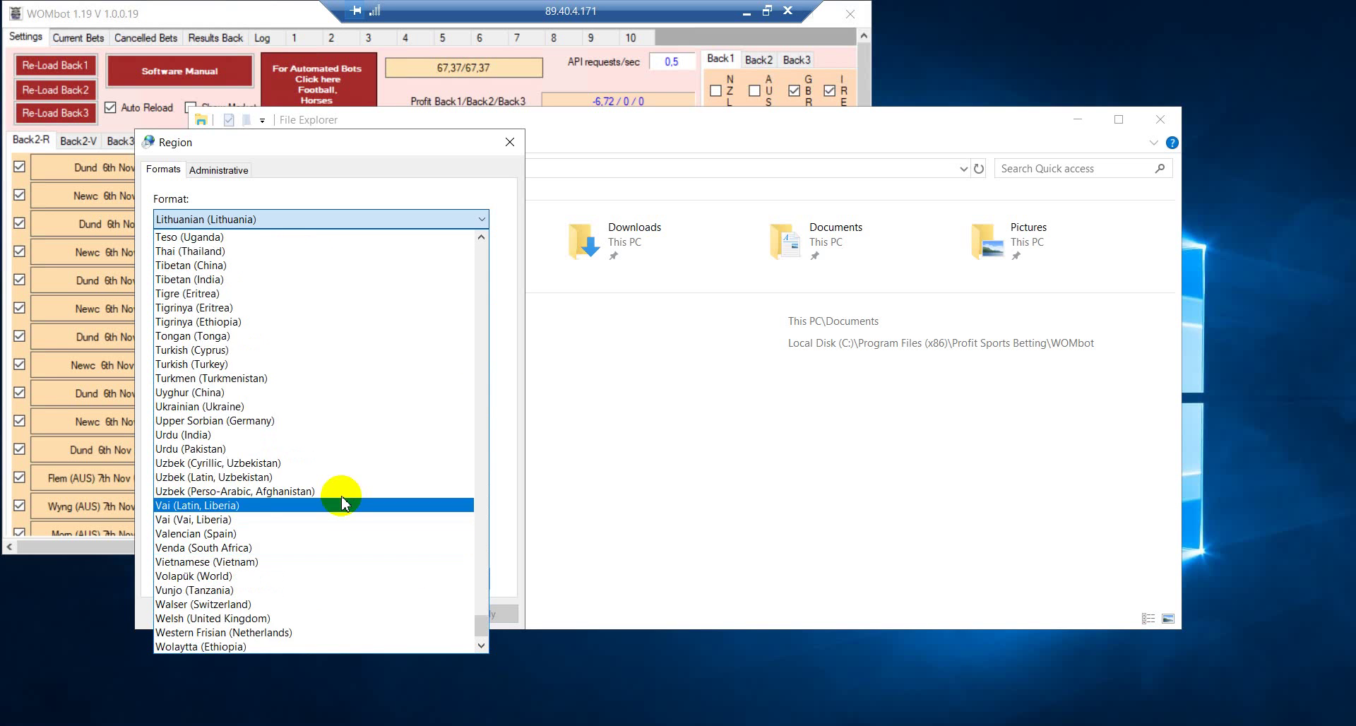
scroll(476, 596, up, 2)
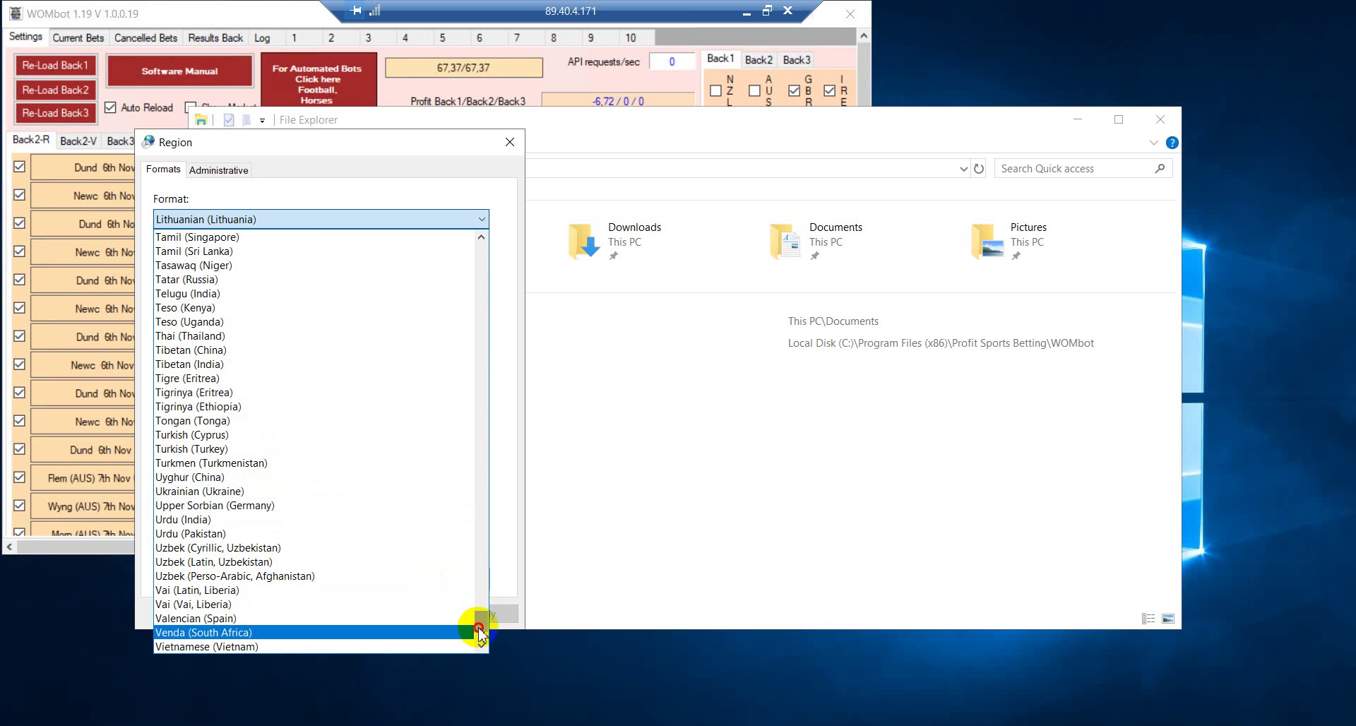
drag(479, 631, 480, 340)
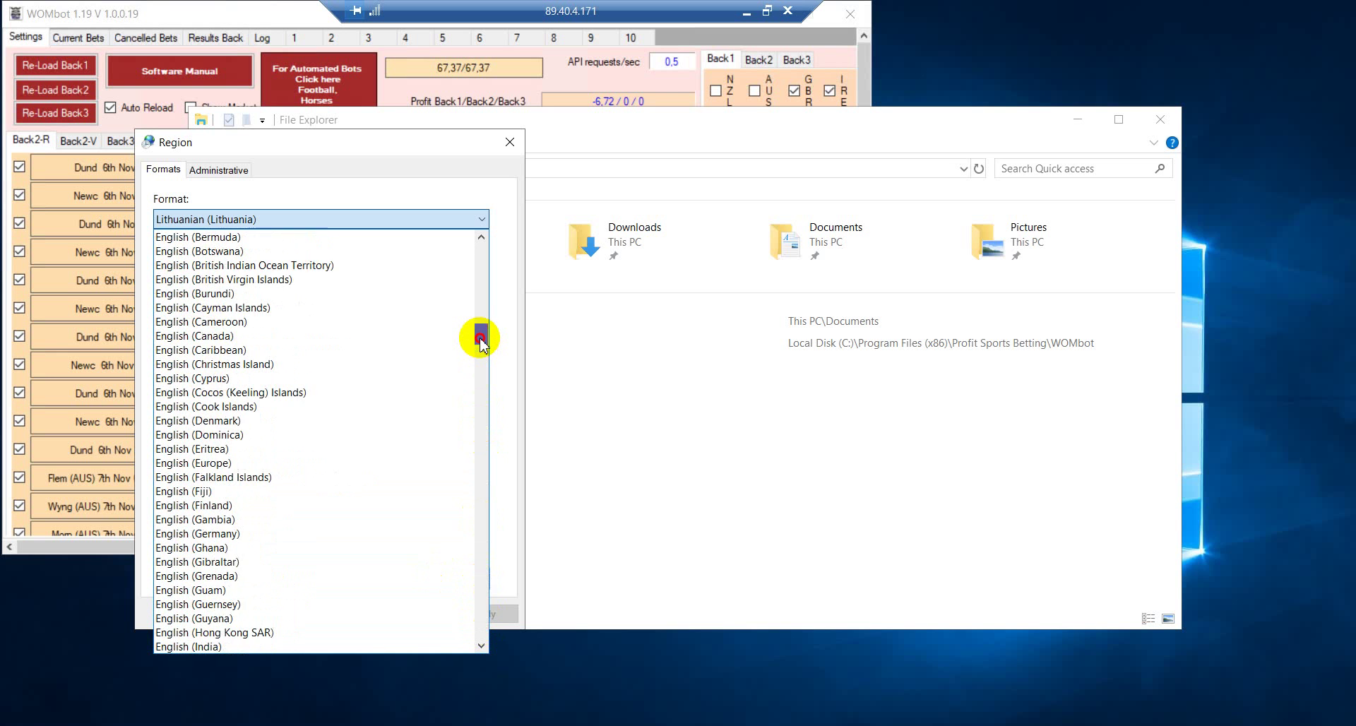
mouse_move(480, 340)
mouse_down()
mouse_move(484, 312)
mouse_move(473, 455)
mouse_move(401, 426)
mouse_up()
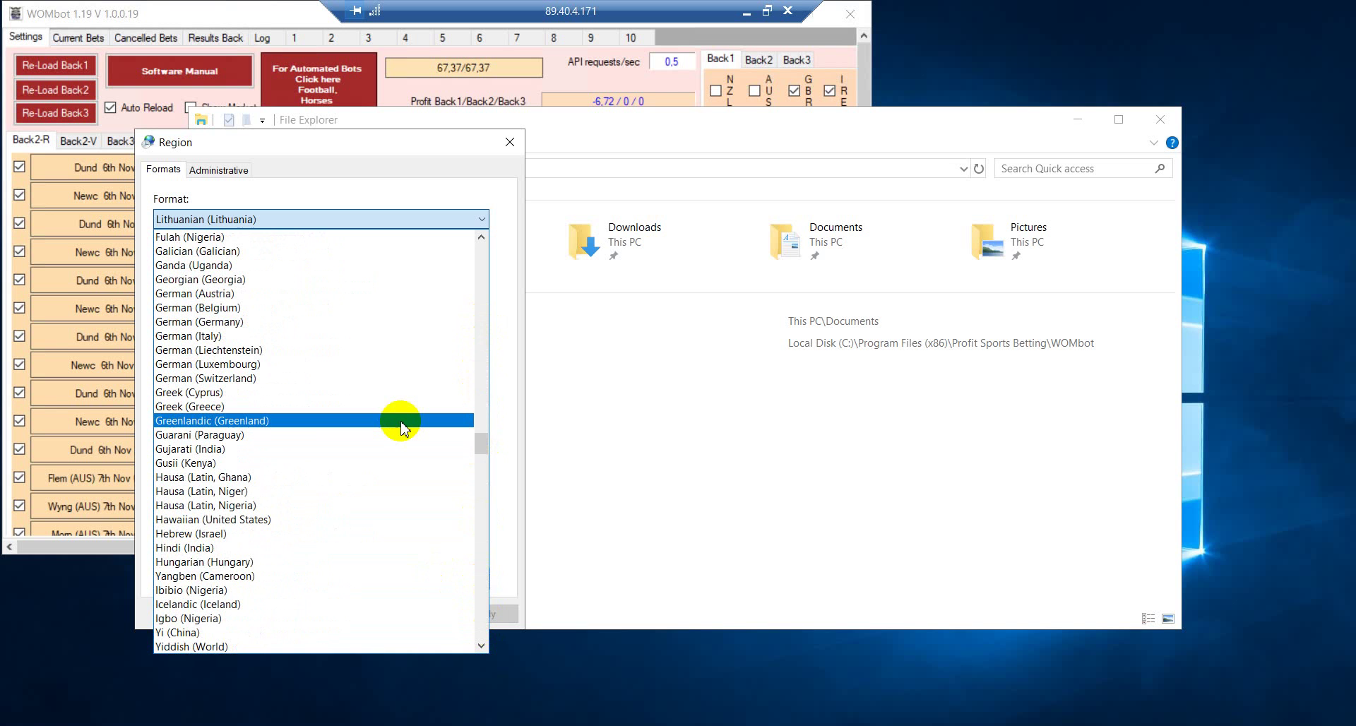
scroll(365, 351, up, 1)
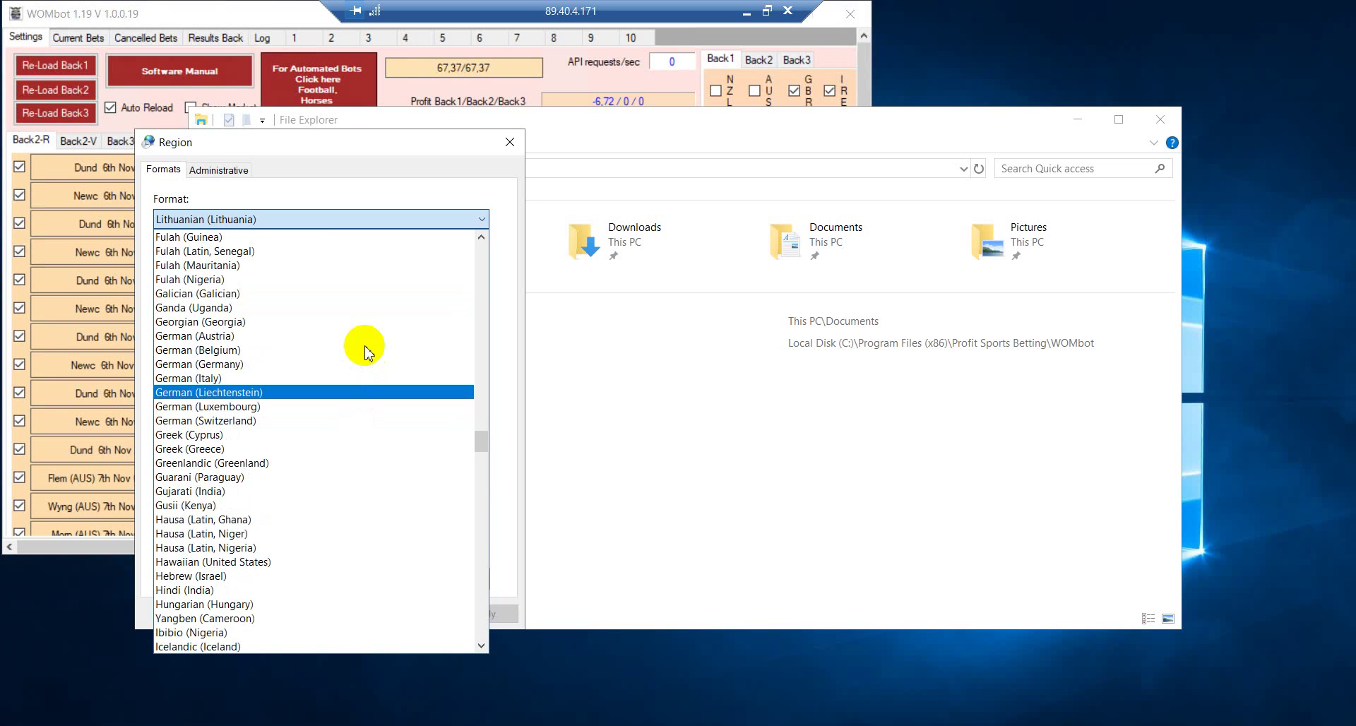
scroll(365, 351, up, 3)
scroll(381, 367, up, 6)
scroll(399, 387, up, 1)
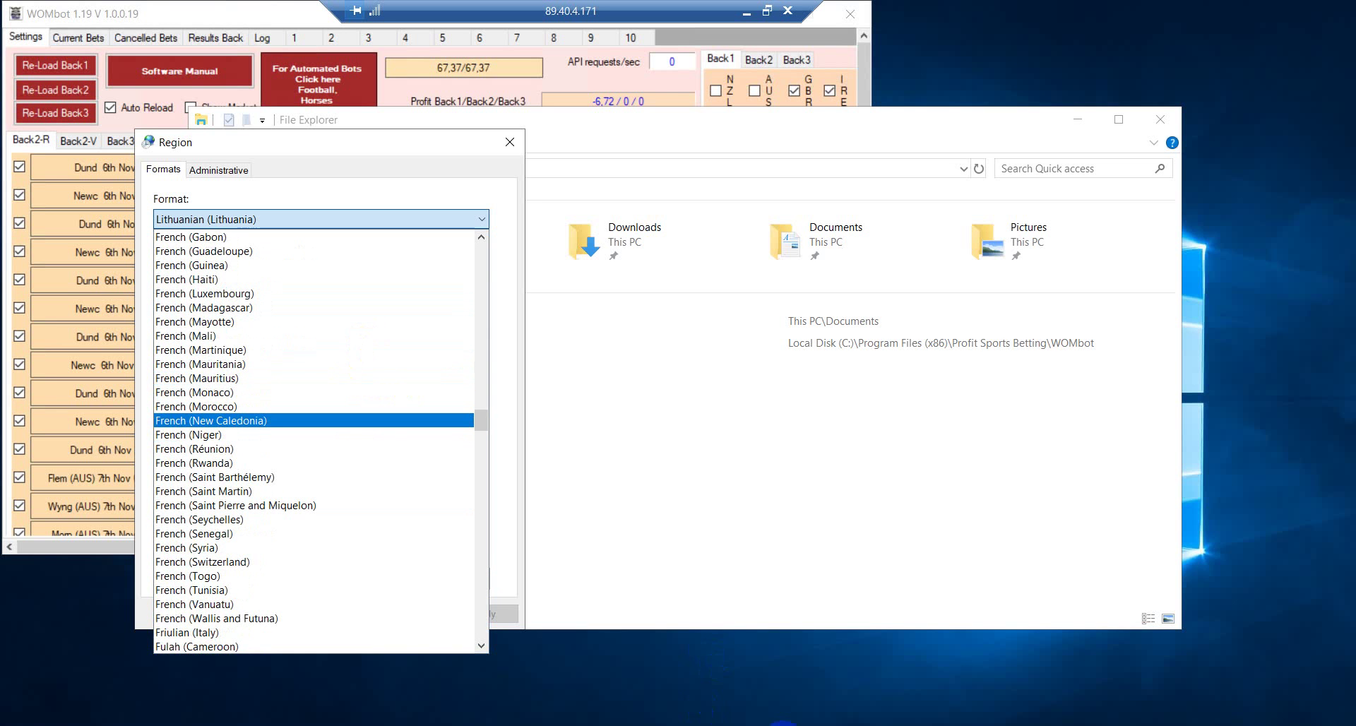
key(Escape)
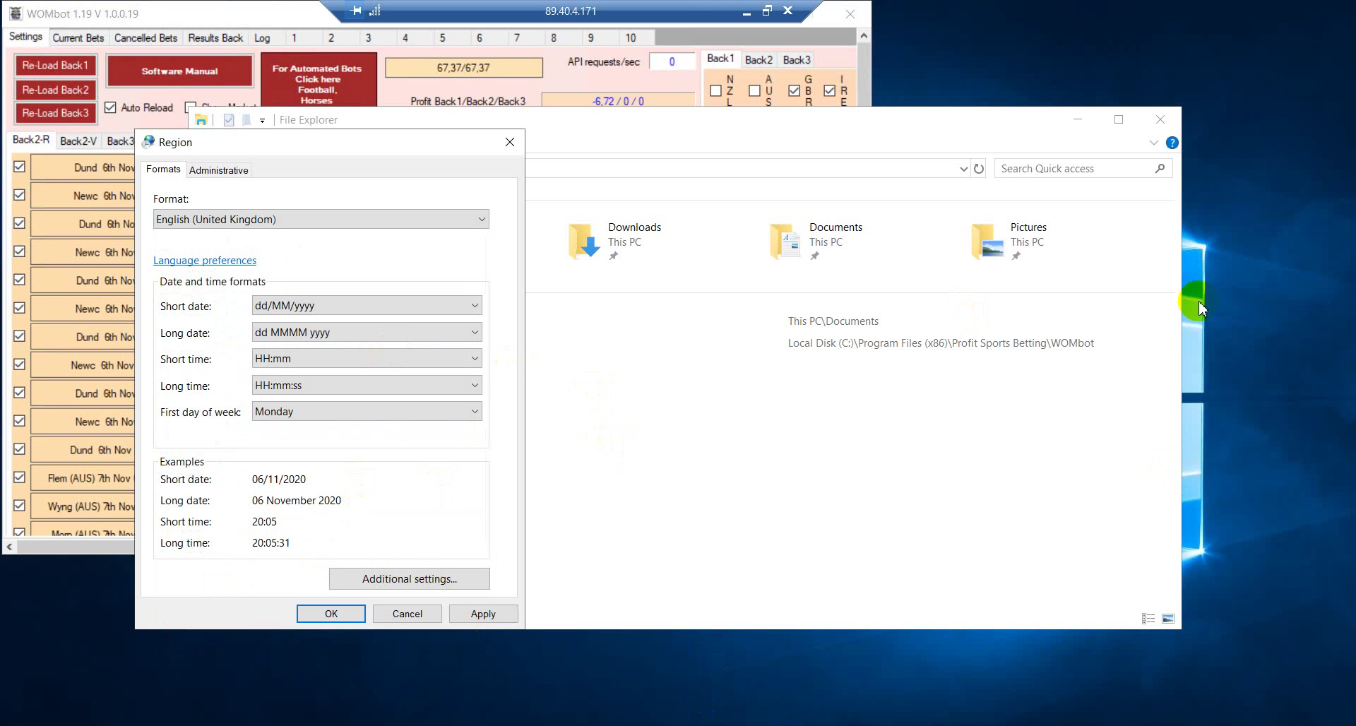
Step: Apply and confirm the English (UK) format, then close File Explorer
click(484, 616)
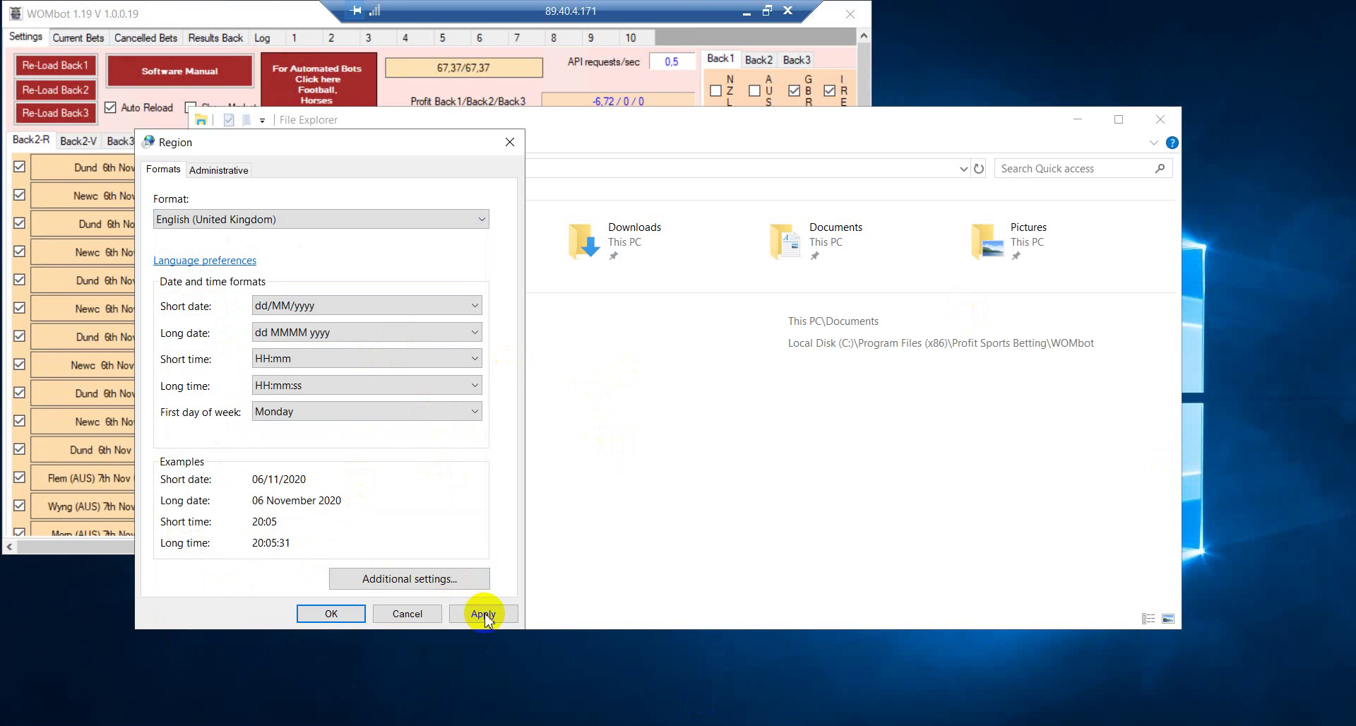
click(335, 614)
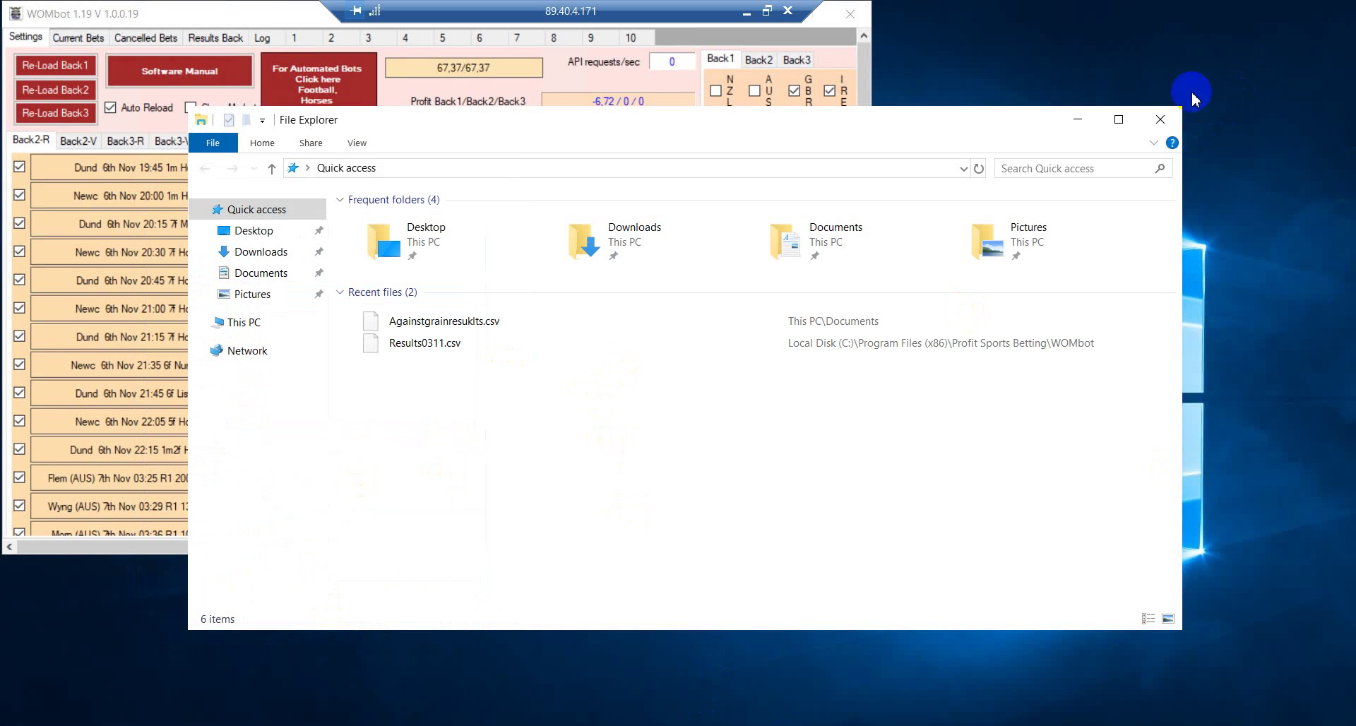
click(1162, 122)
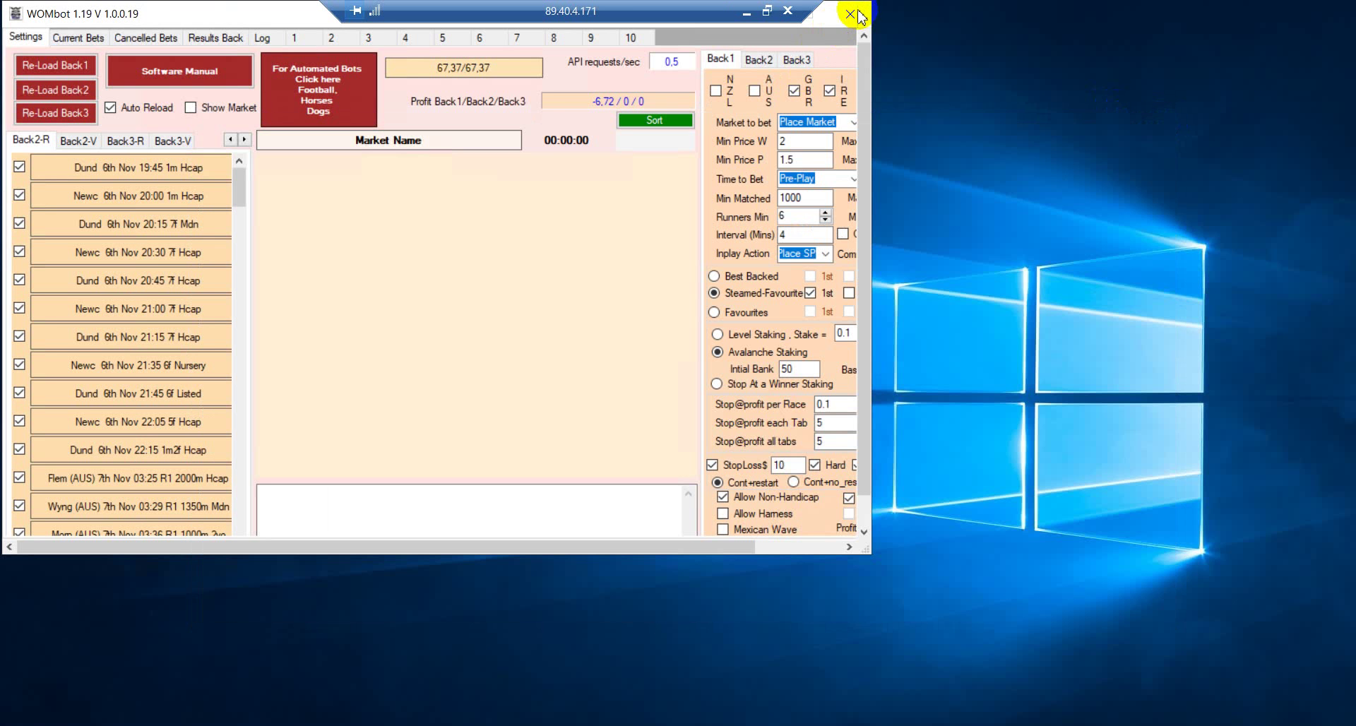
Step: Close WOMbot and start it again from the desktop
click(849, 17)
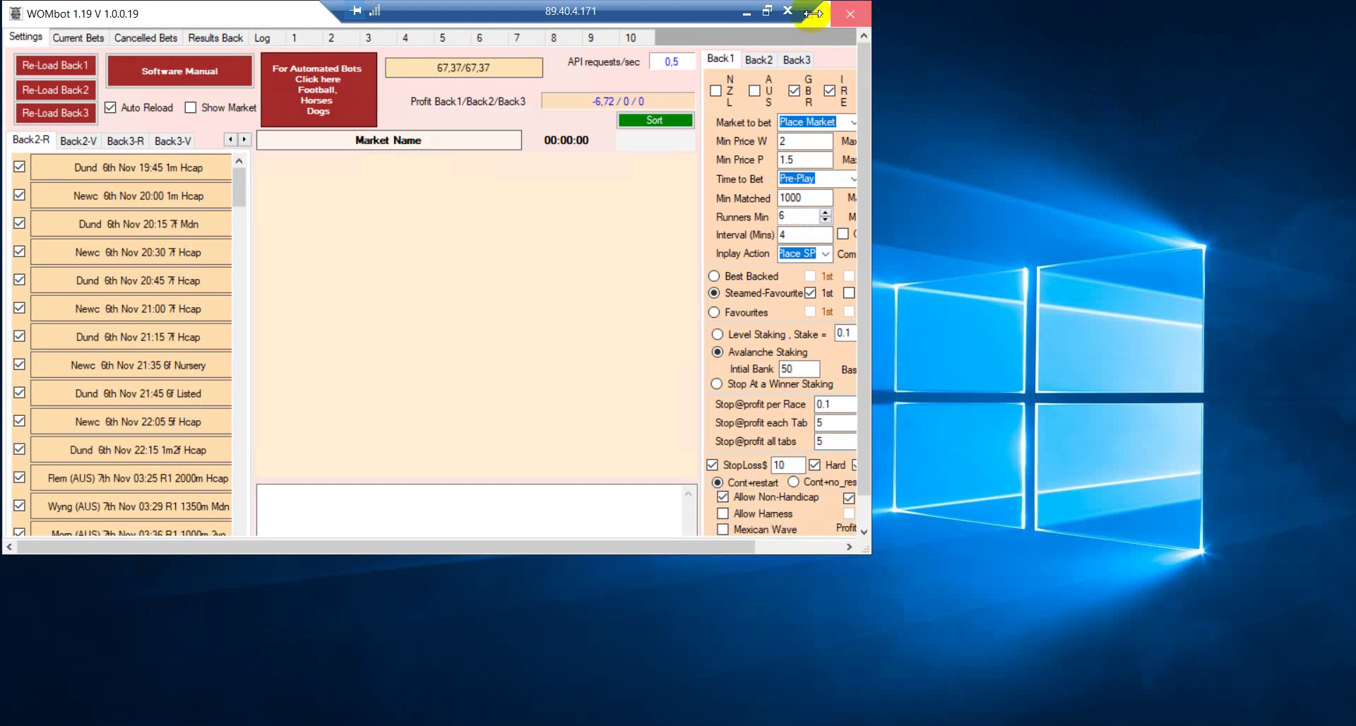
click(851, 17)
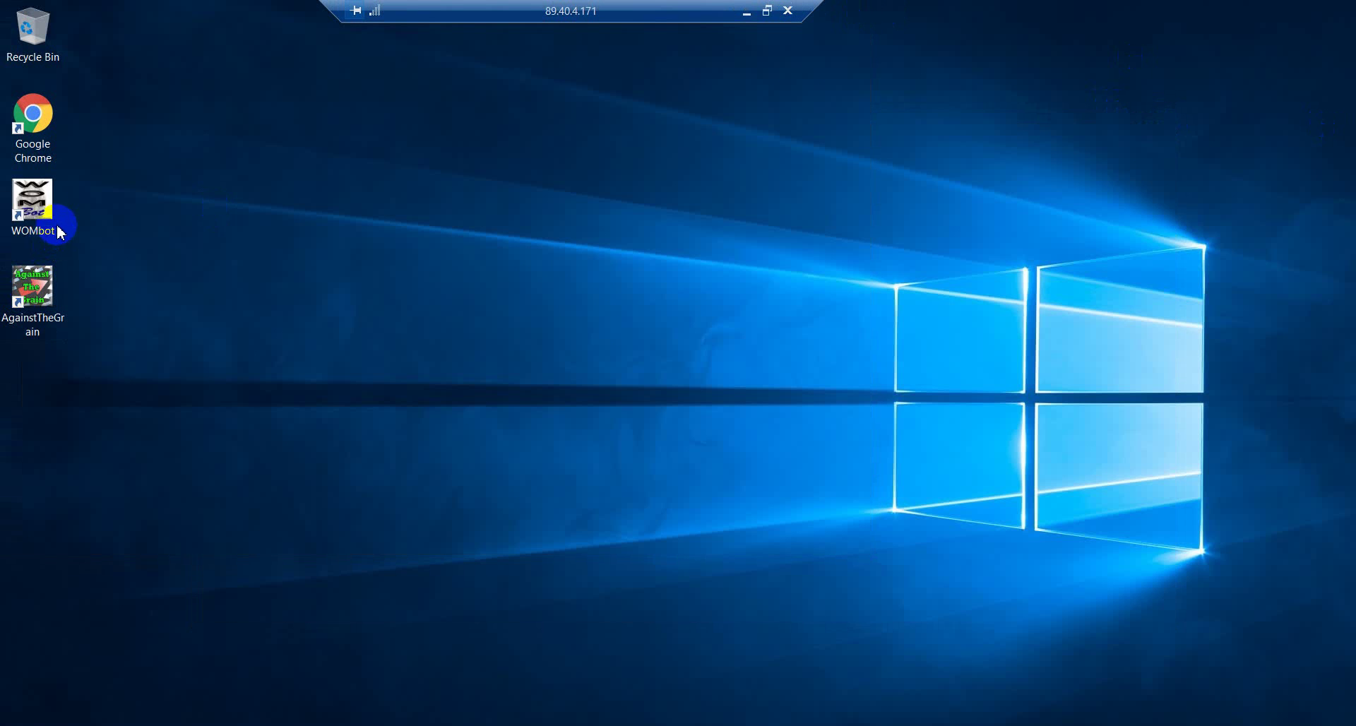
click(49, 211)
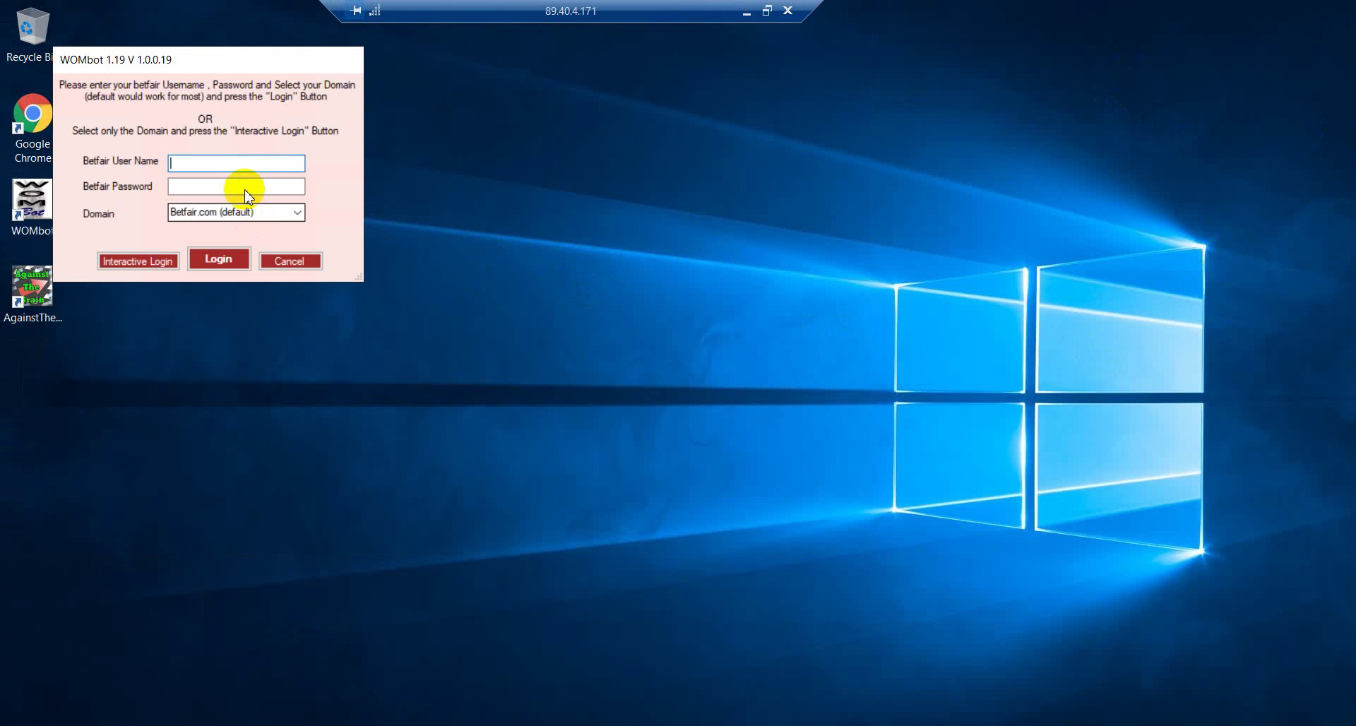
Step: Log in to WOMbot with the Betfair username and password
text(oz)
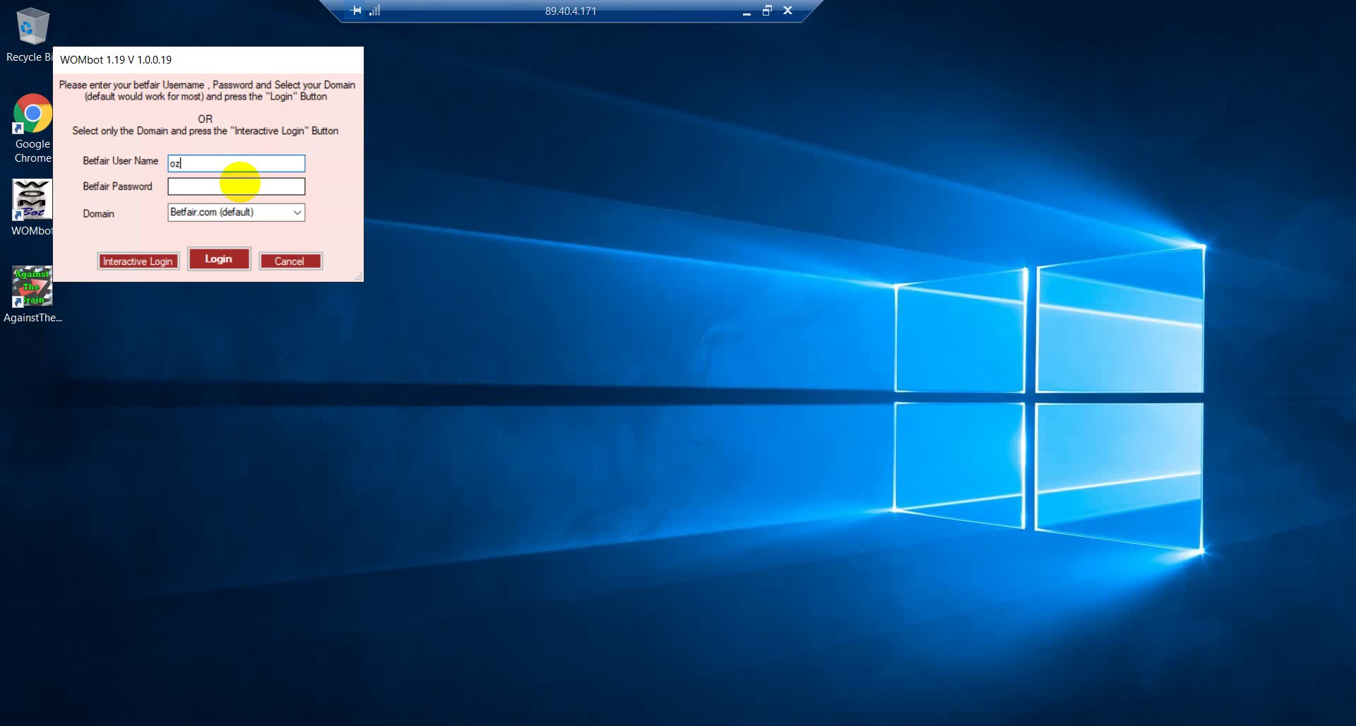
text(racera)
text(ter)
click(211, 185)
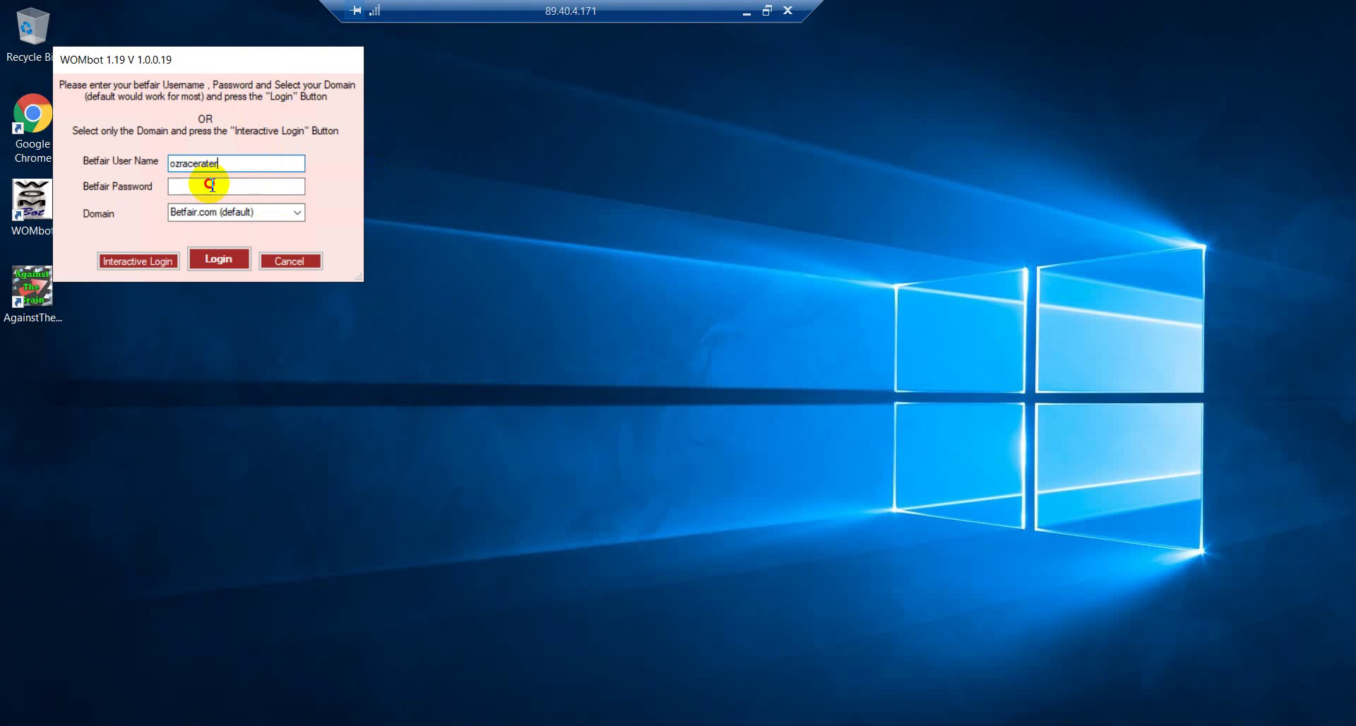
text(••)
text(••••••)
text(•••)
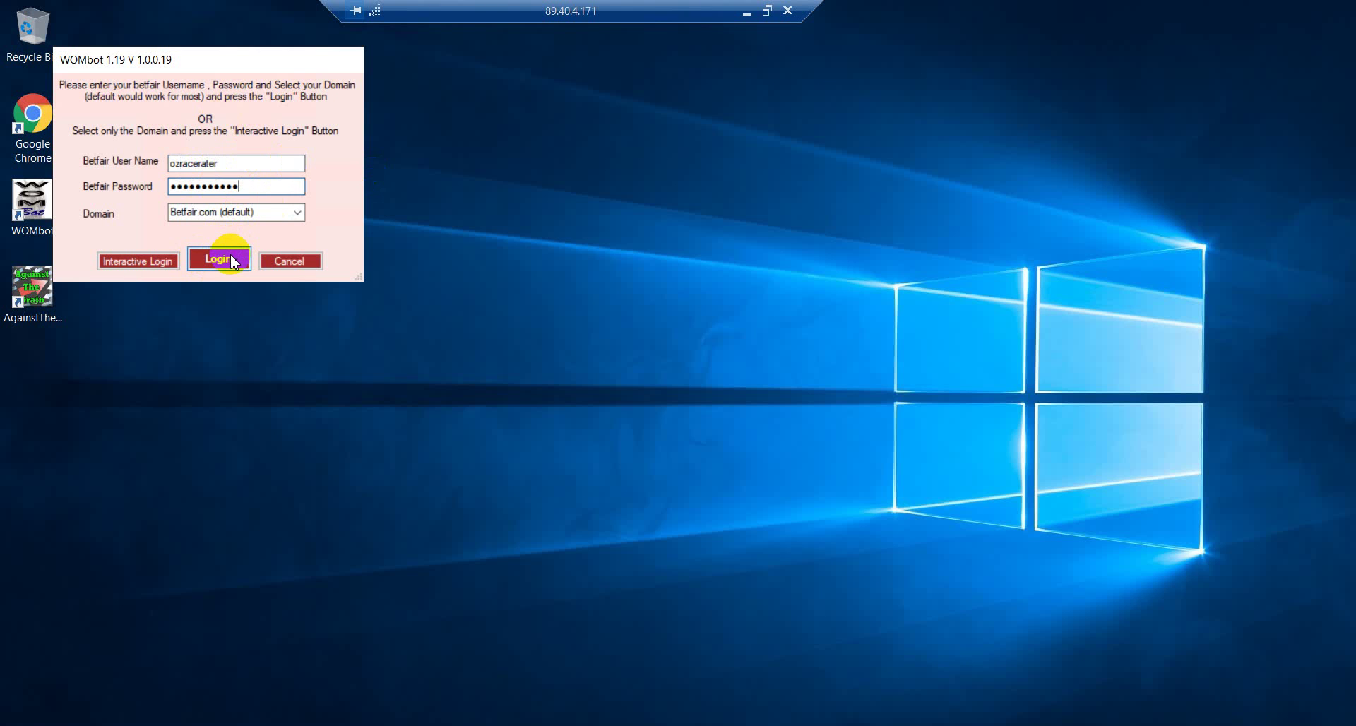
click(232, 258)
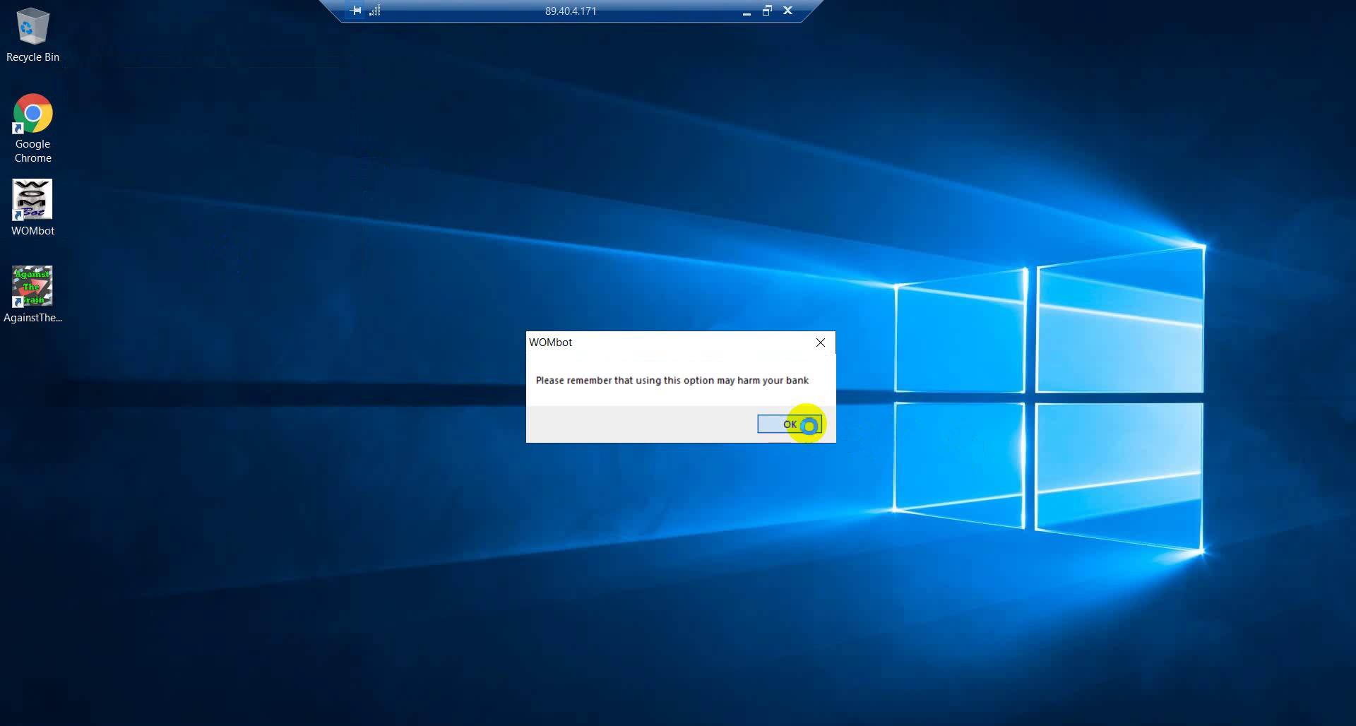
Step: Acknowledge the bank-risk warning so WOMbot's main window loads
click(807, 426)
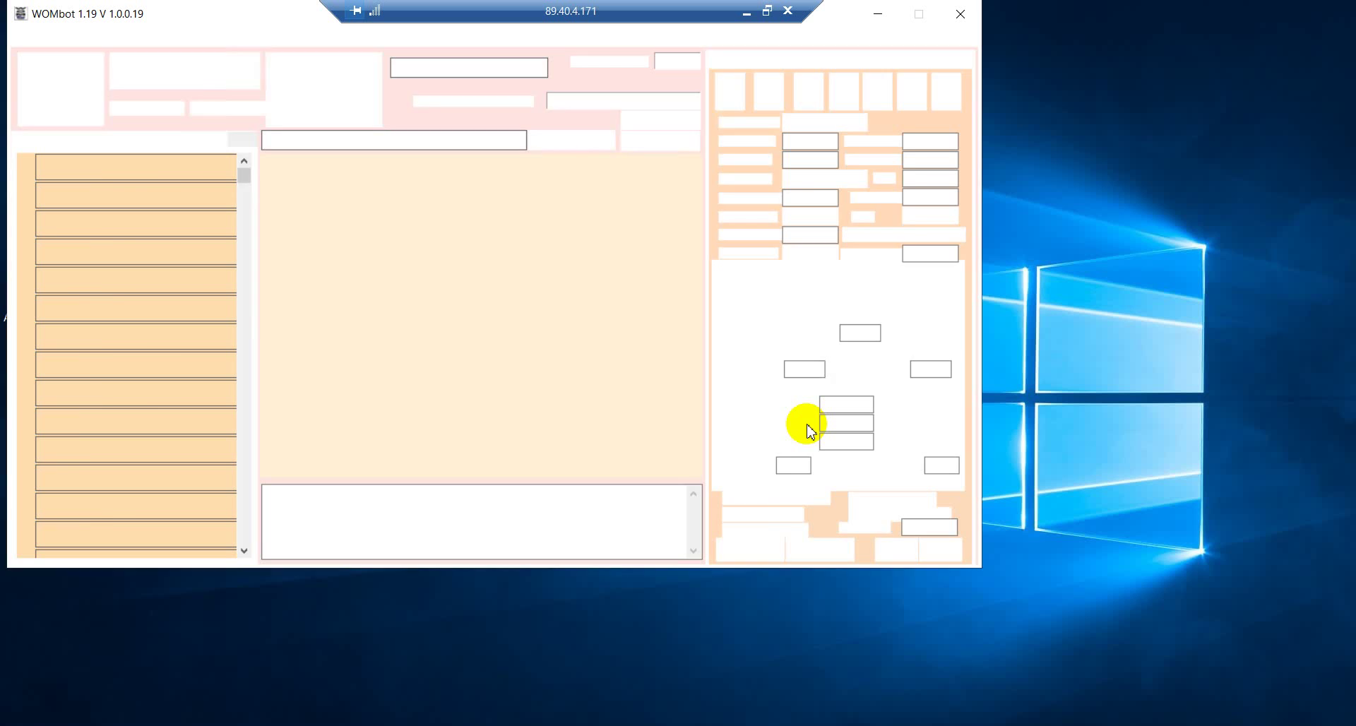